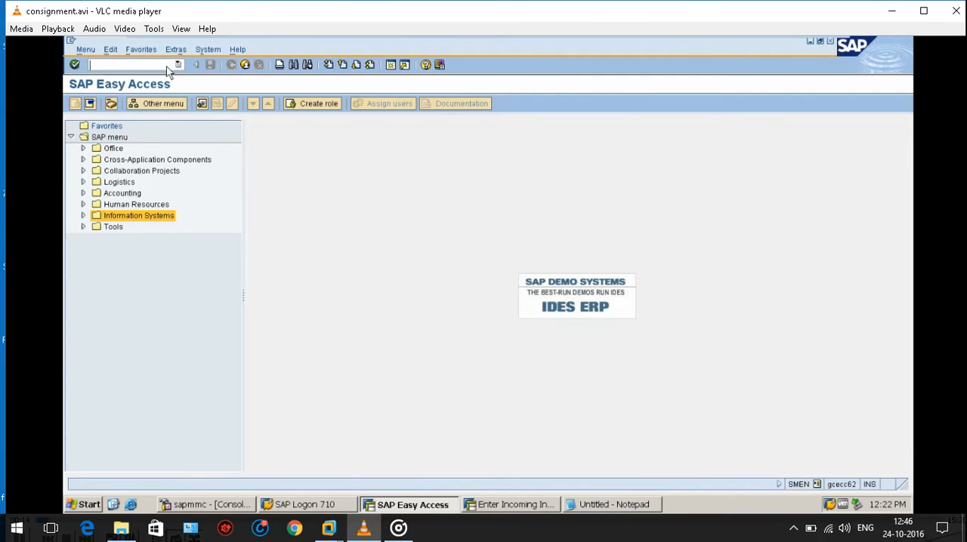
pyautogui.moveTo(391, 531)
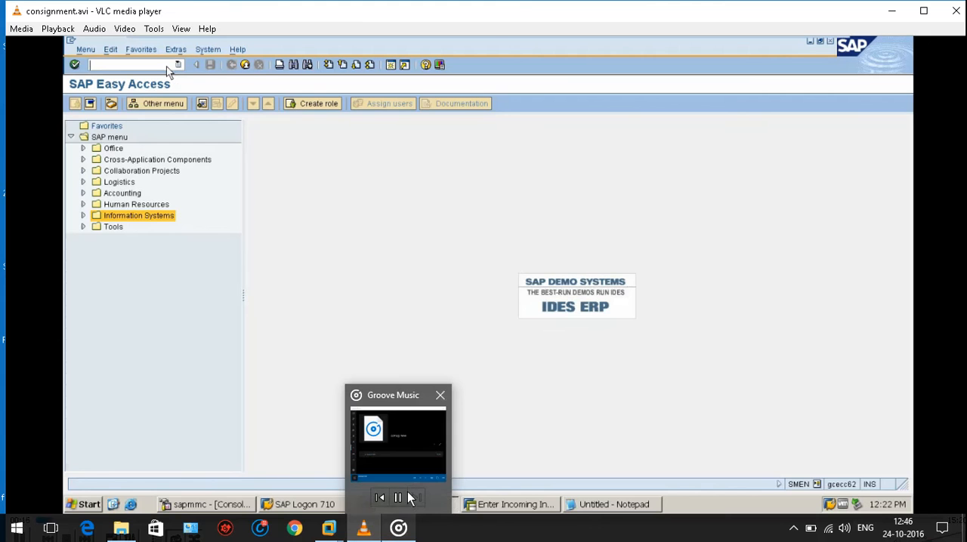
pyautogui.click(410, 469)
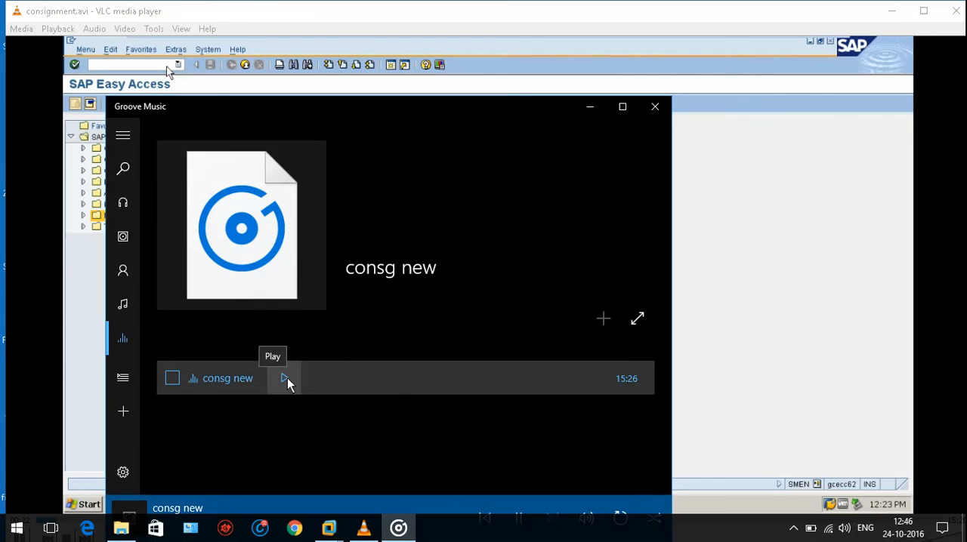
pyautogui.click(591, 107)
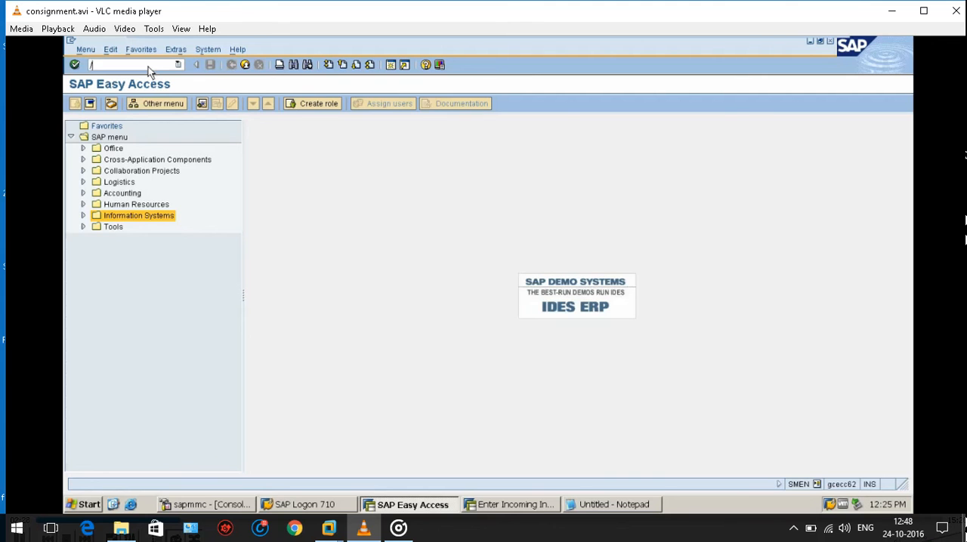
# Start transaction ME11 to create a purchasing info record.
pyautogui.write('/NME11')
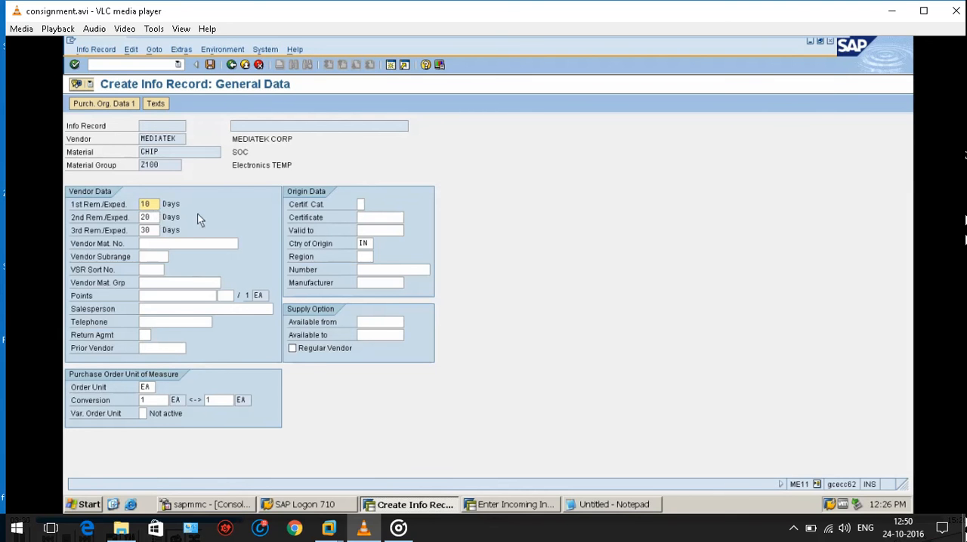
# Proceed to the first purchasing organization data of the info record and enter standard quantity 100 and minimum quantity 10.
pyautogui.press('Return')
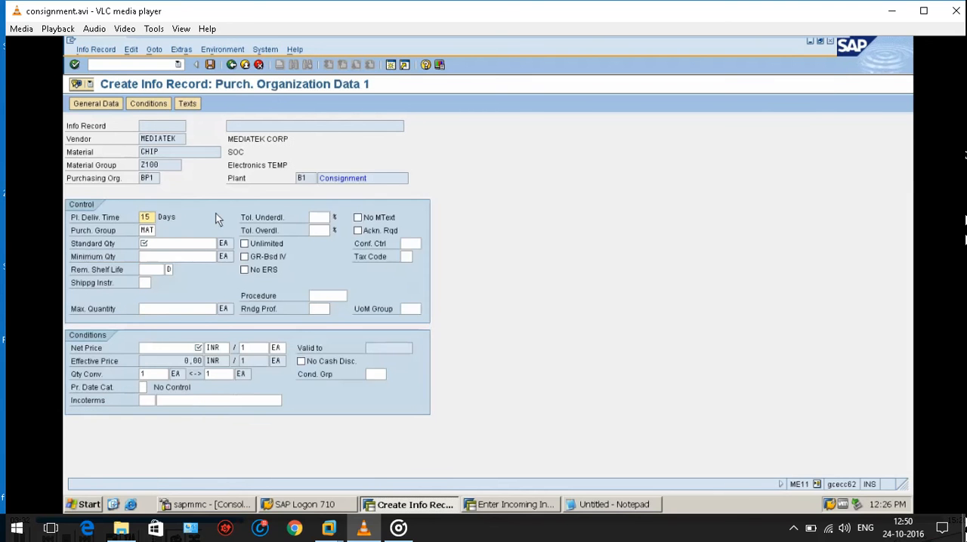
pyautogui.click(154, 233)
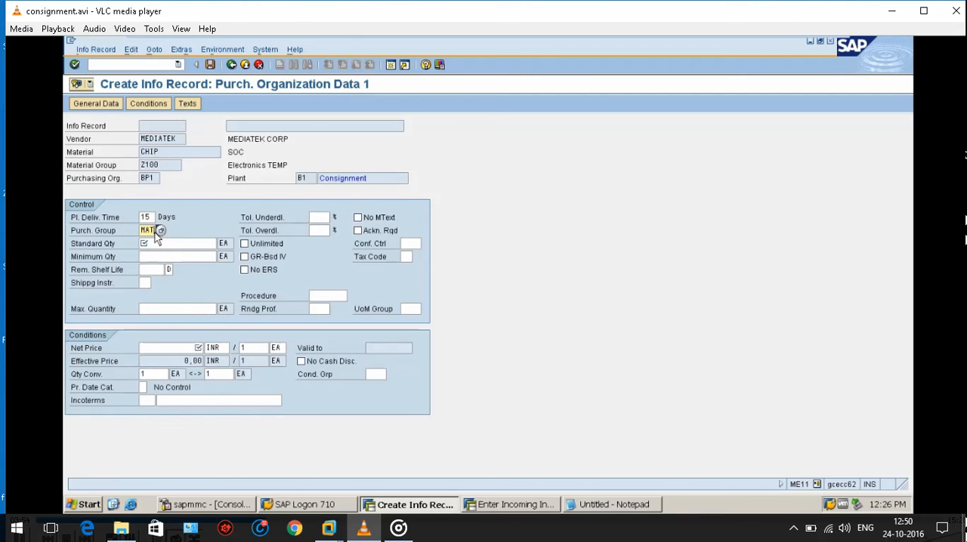
pyautogui.click(150, 245)
pyautogui.write('100')
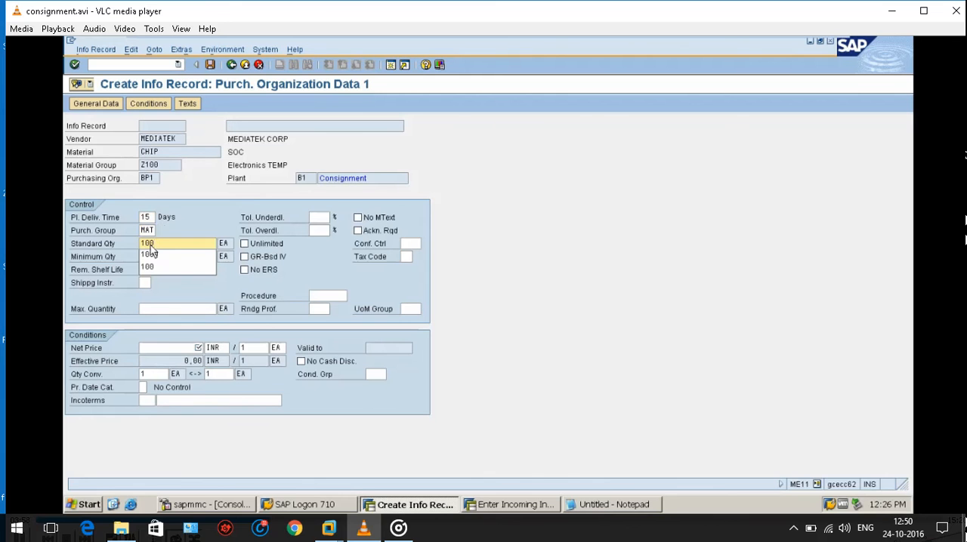
pyautogui.click(203, 215)
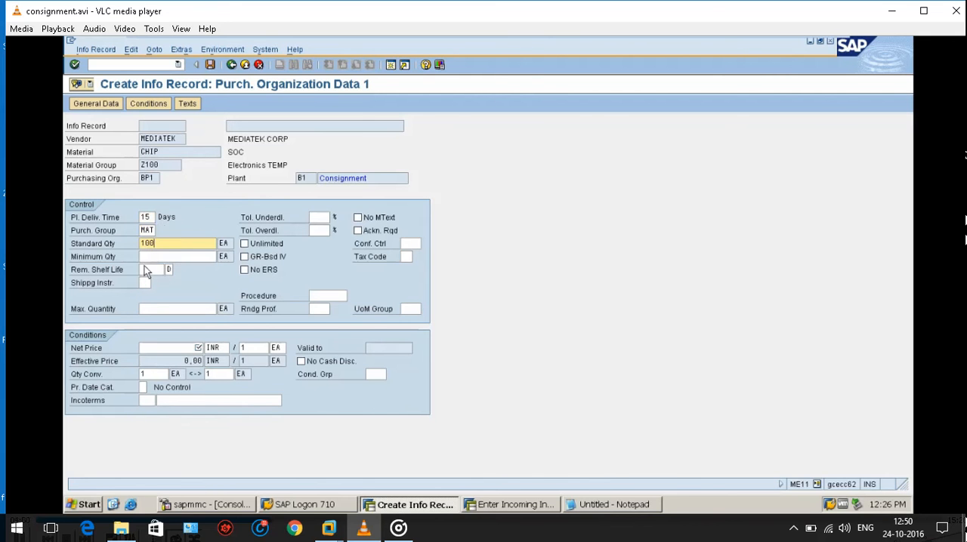
pyautogui.click(157, 257)
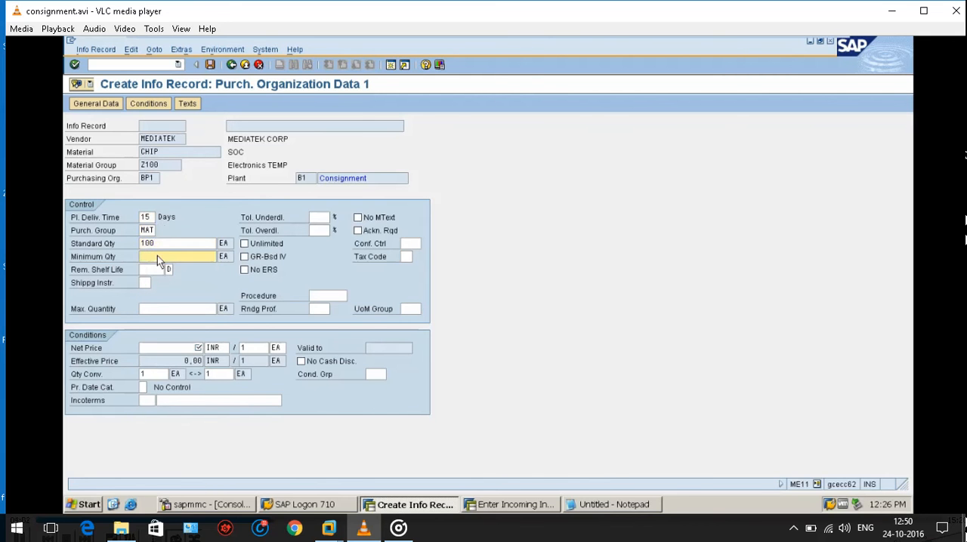
pyautogui.write('10')
pyautogui.click(219, 219)
# Set the info record's net price to 1200 INR and save the consignment info record.
pyautogui.click(183, 349)
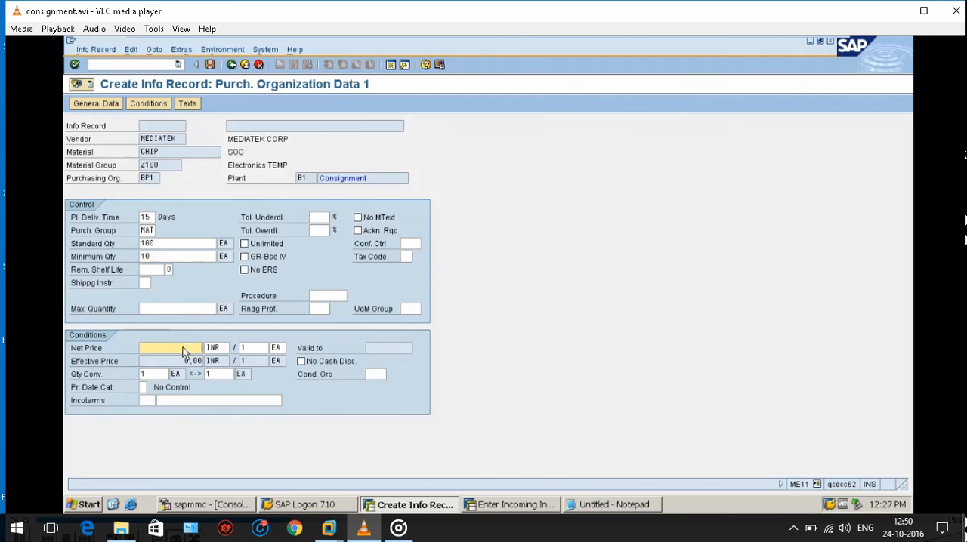
pyautogui.write('1200')
pyautogui.press('Return')
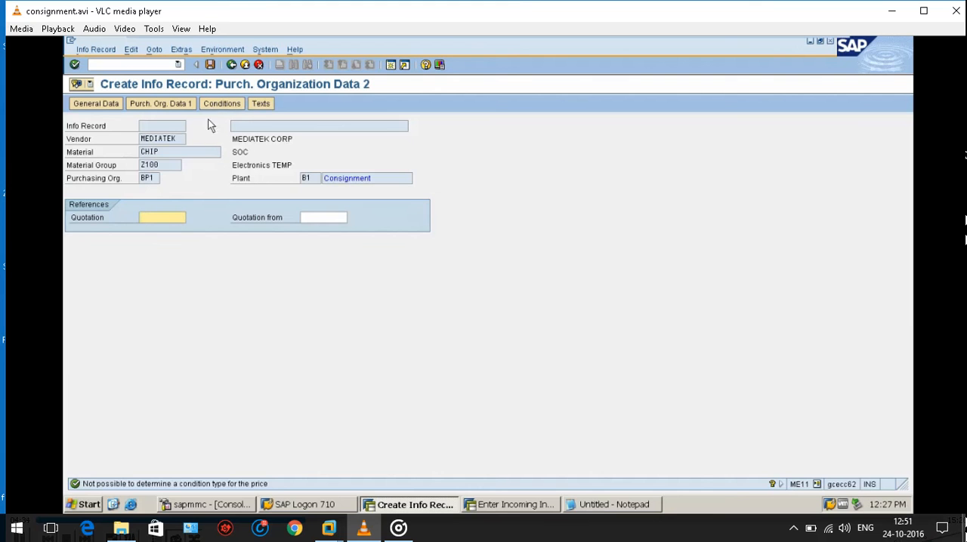
pyautogui.press('Return')
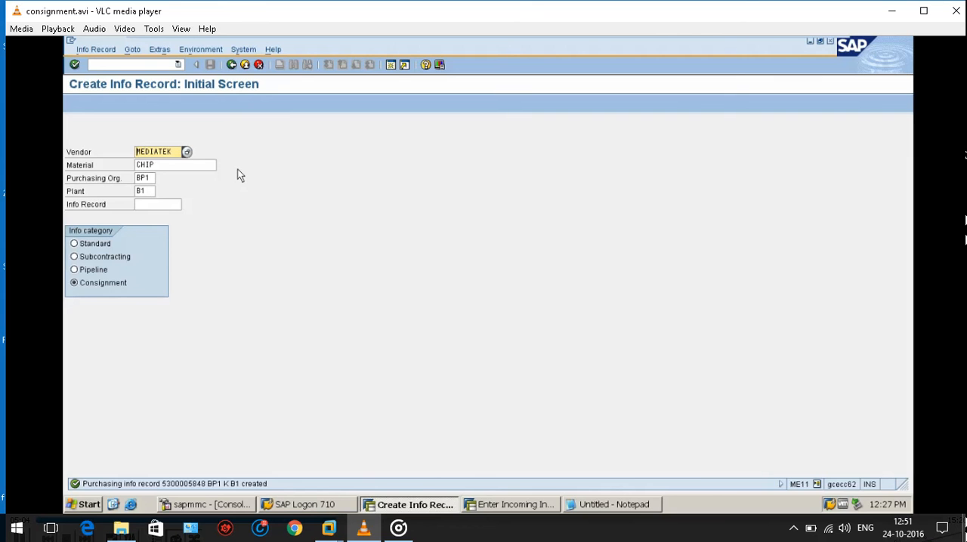
# Start transaction ME21N to create a purchase order.
pyautogui.click(122, 67)
pyautogui.write('/NM')
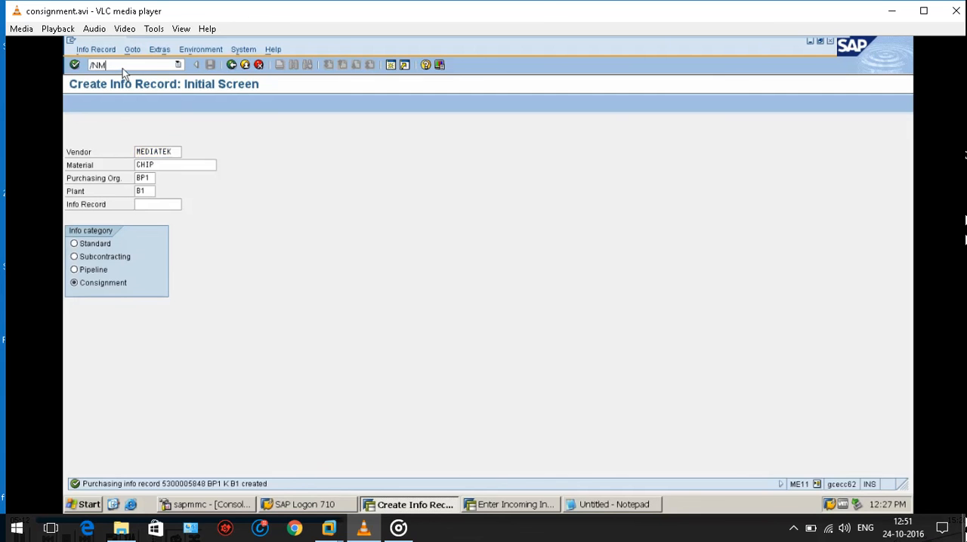
pyautogui.write('E21N')
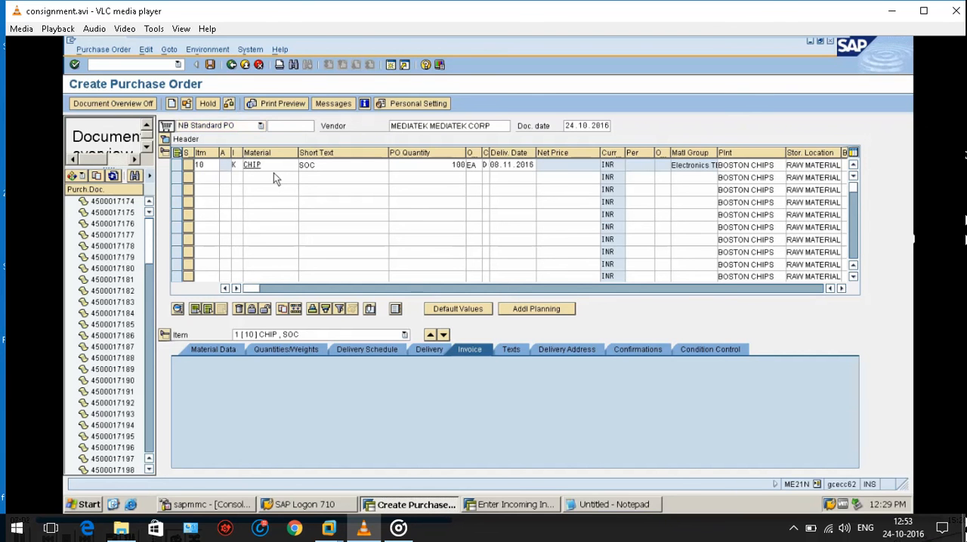
# Check the consignment purchase order for 100 EA of CHIP from vendor MEDIATEK and save it.
pyautogui.hotkey('ctrl', 'F2')
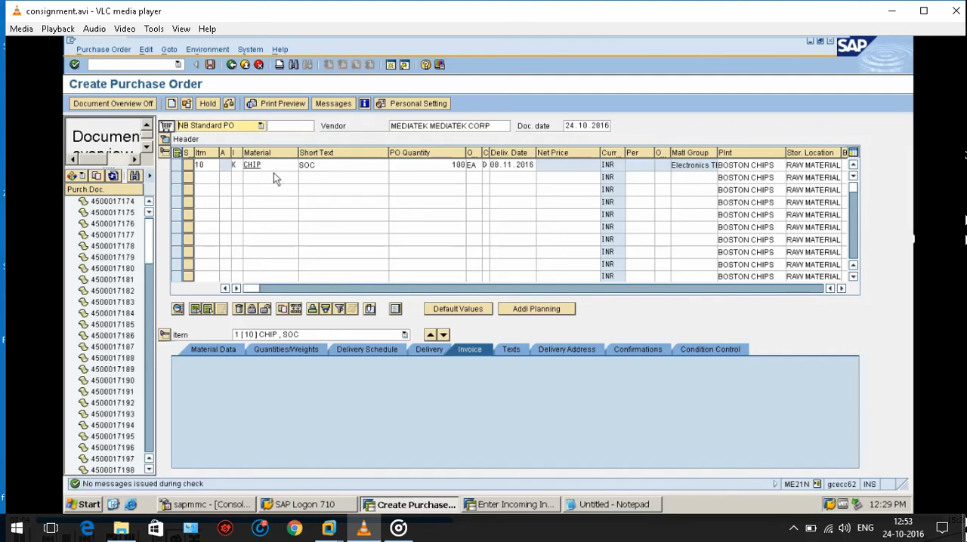
pyautogui.click(210, 65)
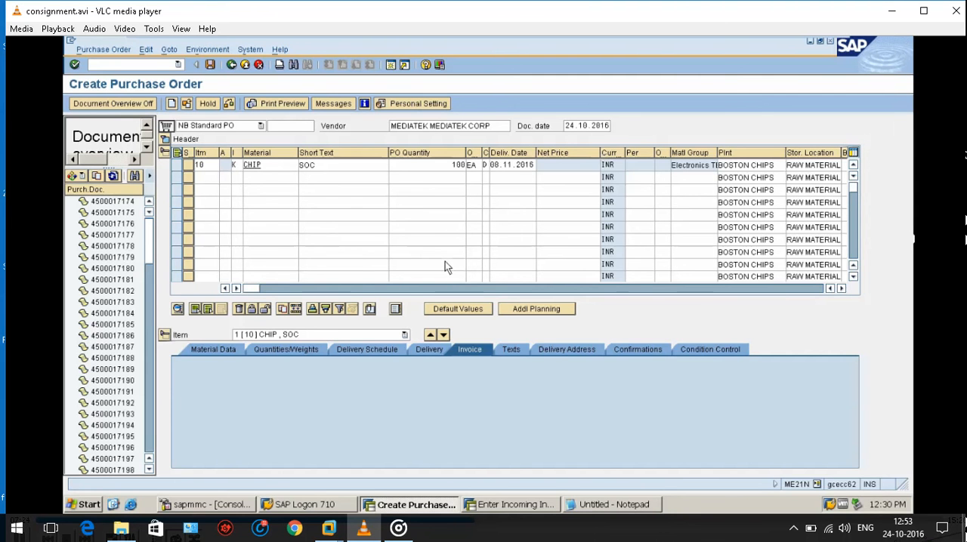
pyautogui.hotkey('ctrl', 's')
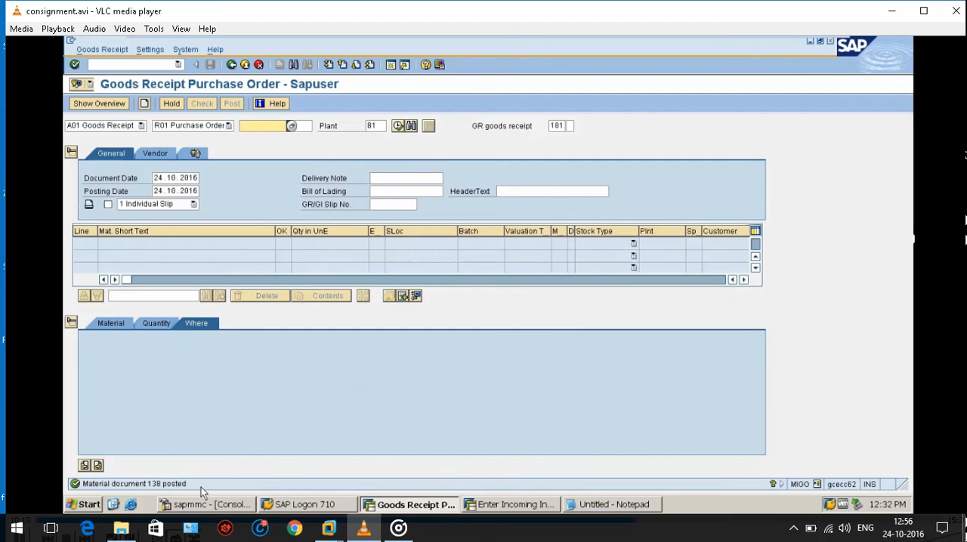
# Open transaction MMBE in a new session, display the stock overview for material CHIP in plant B1, and return to the goods receipt session.
pyautogui.click(151, 66)
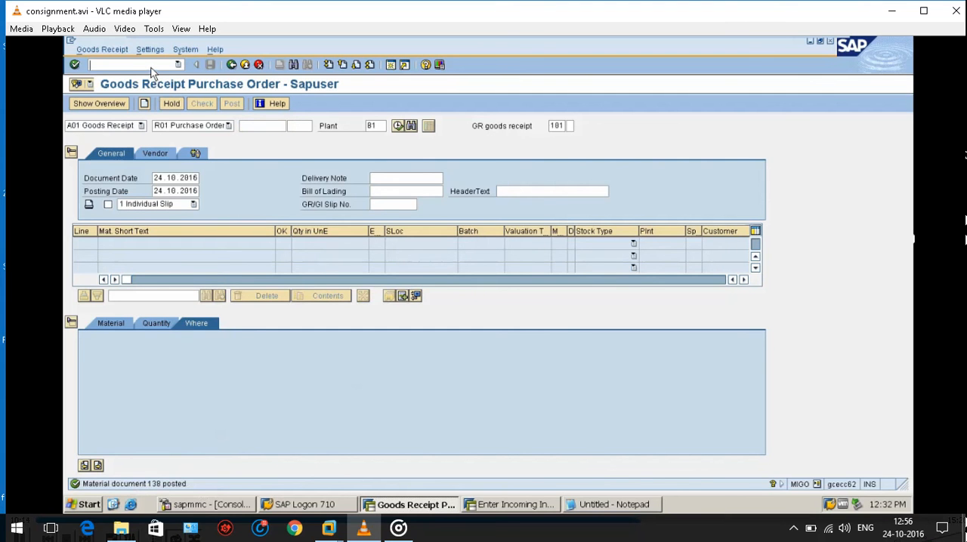
pyautogui.click(395, 66)
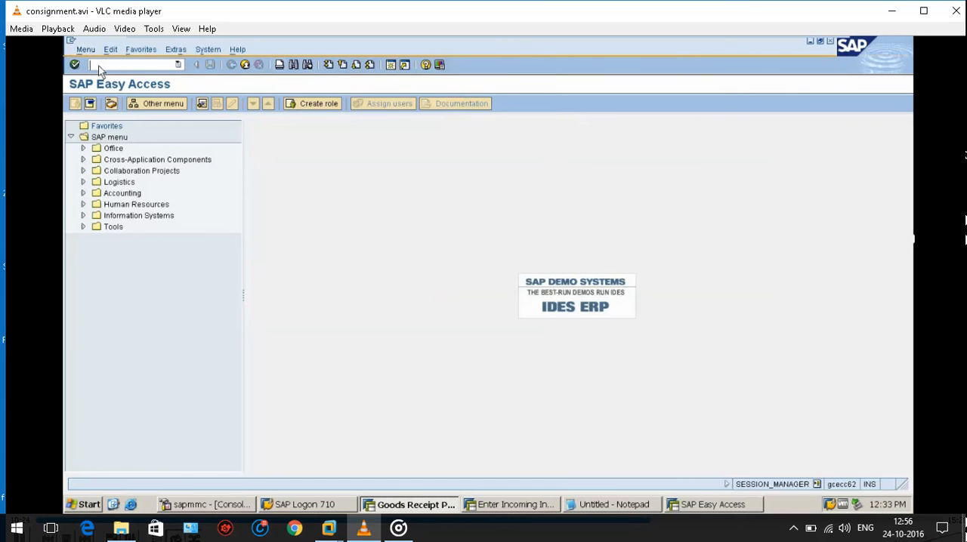
pyautogui.write('/nm')
pyautogui.write('mBE')
pyautogui.press('Return')
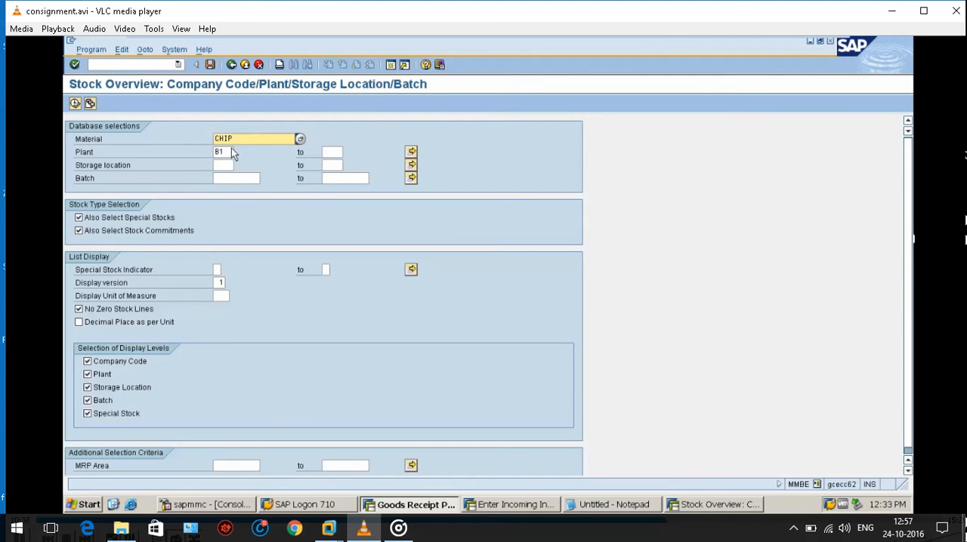
pyautogui.click(230, 153)
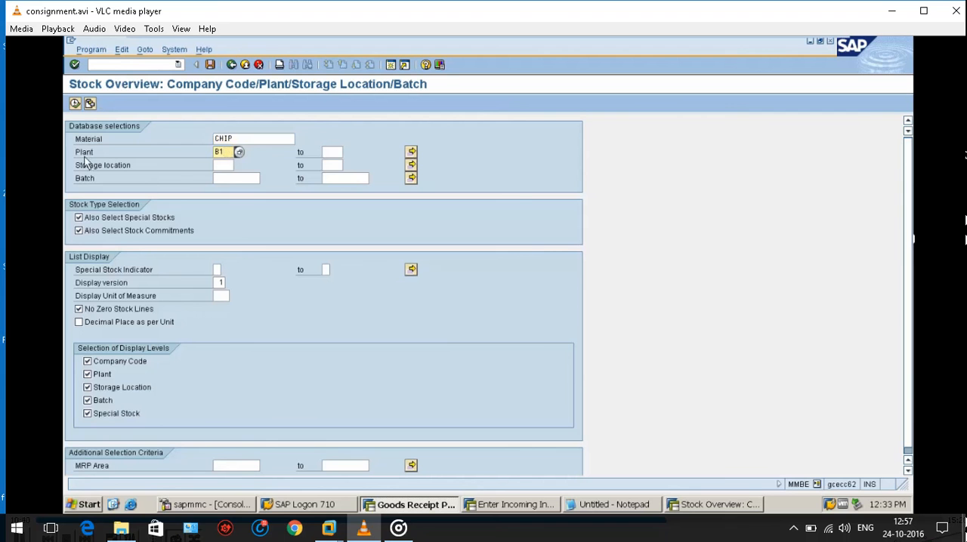
pyautogui.click(76, 103)
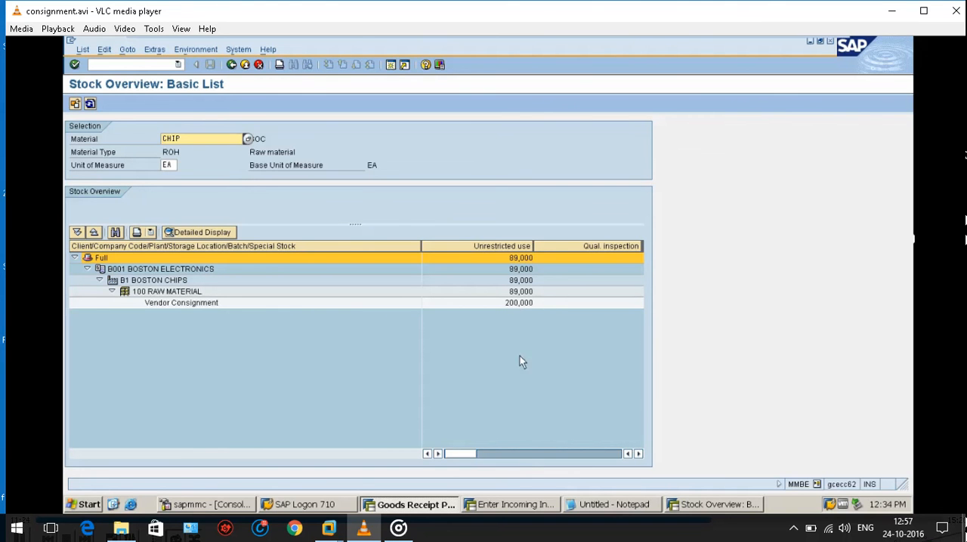
pyautogui.click(694, 508)
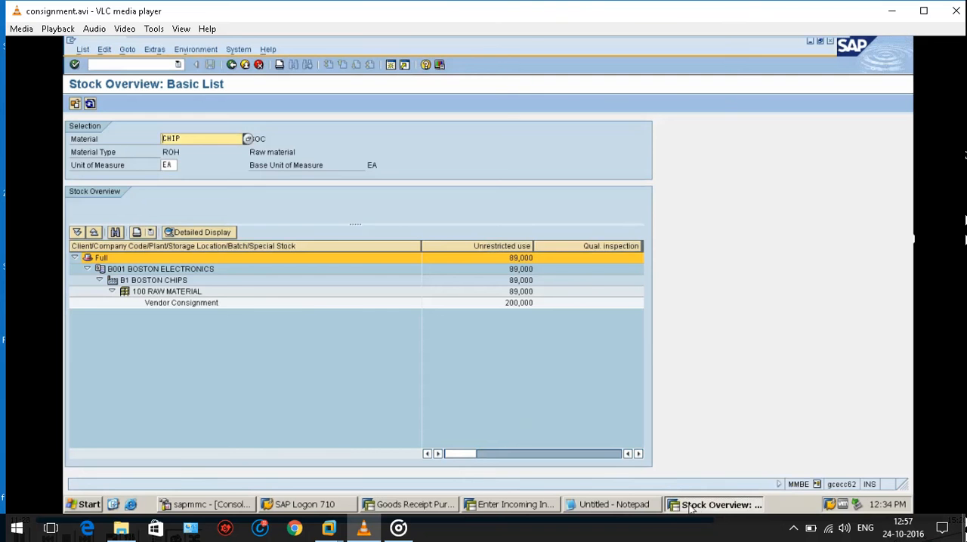
pyautogui.click(694, 507)
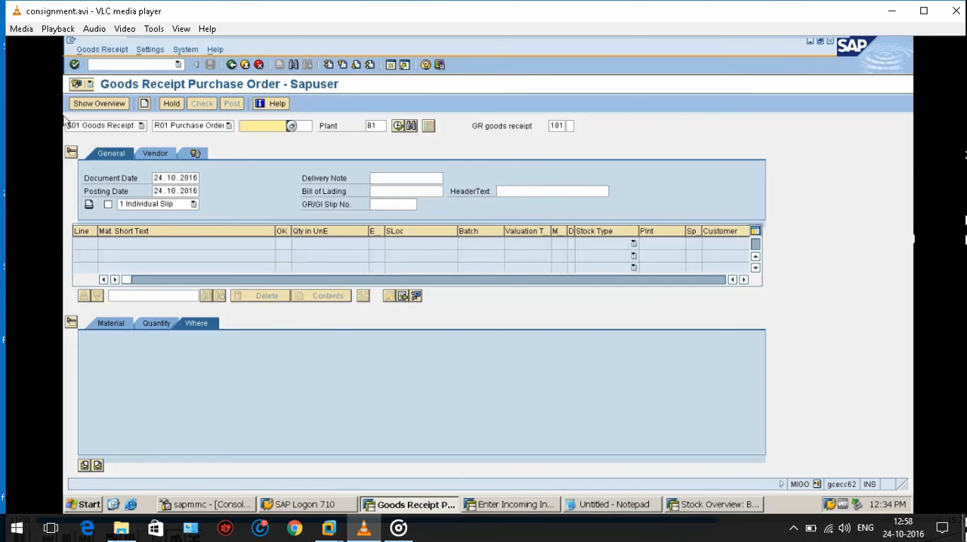
# Start transaction MB1B in the goods receipt session to enter a transfer posting.
pyautogui.click(123, 67)
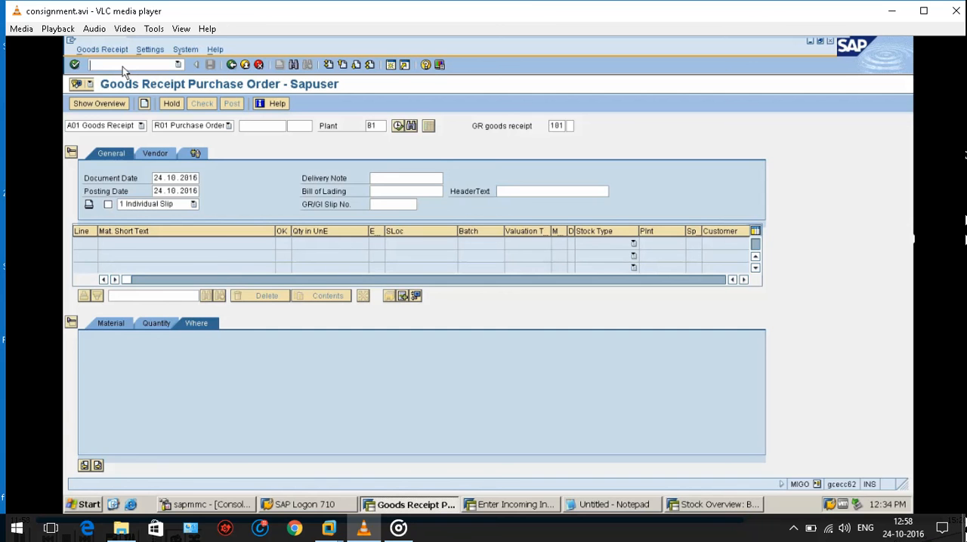
pyautogui.write('/NMB1B')
pyautogui.press('Return')
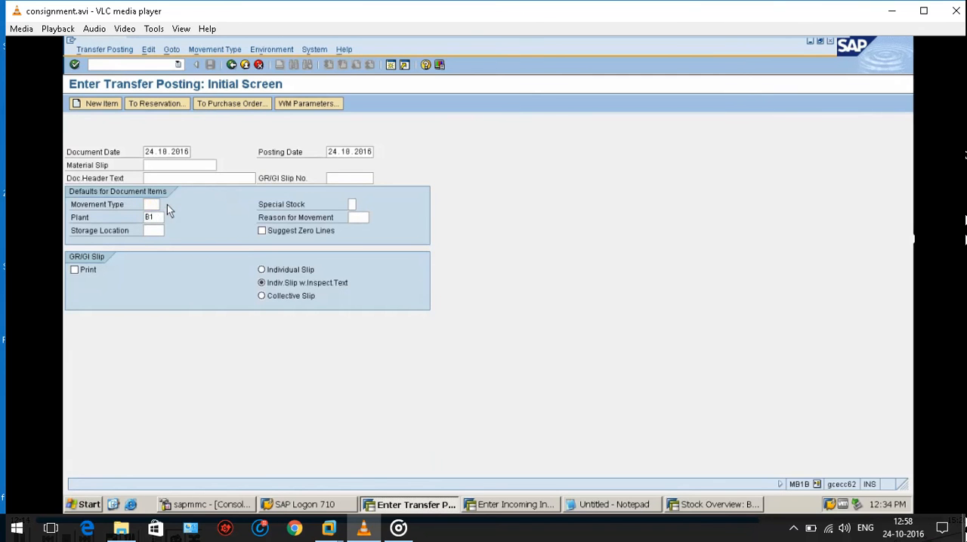
# Choose movement type 411 K, transfer posting consignment to own, for plant B1 and continue to the new items.
pyautogui.click(165, 205)
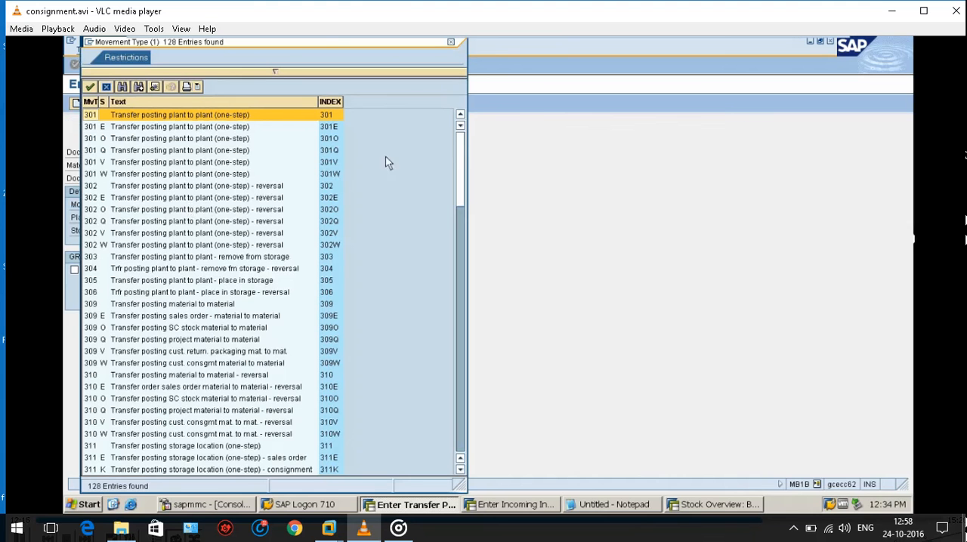
pyautogui.moveTo(458, 161); pyautogui.dragTo(462, 354)
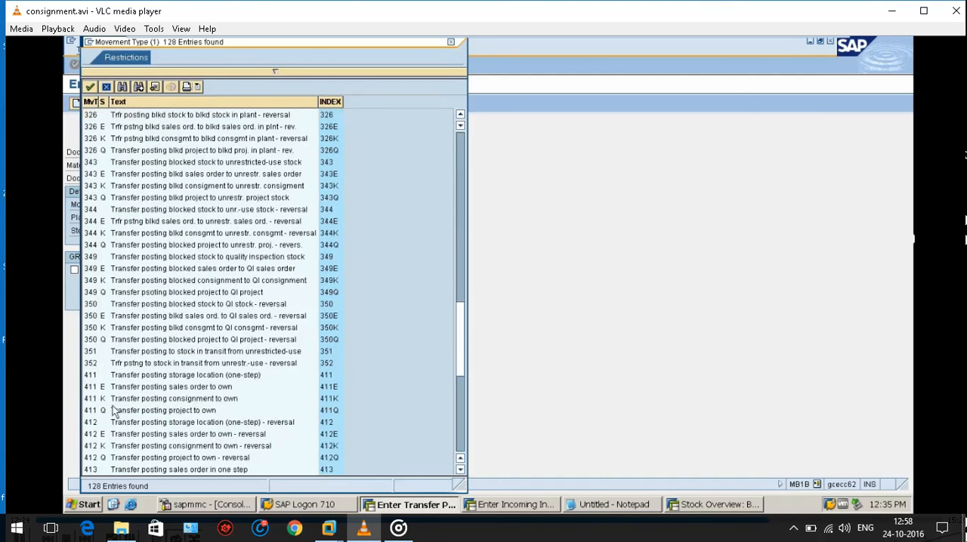
pyautogui.doubleClick(209, 401)
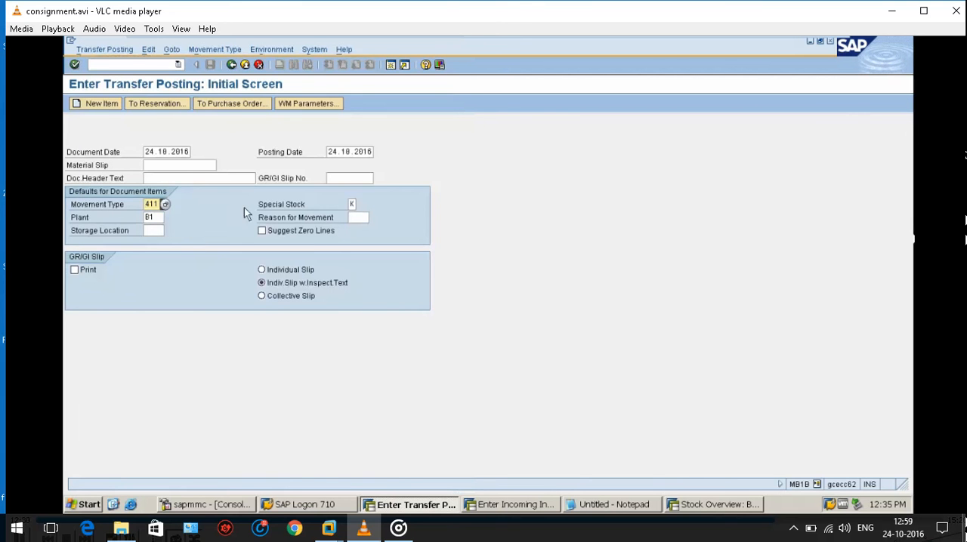
pyautogui.press('Return')
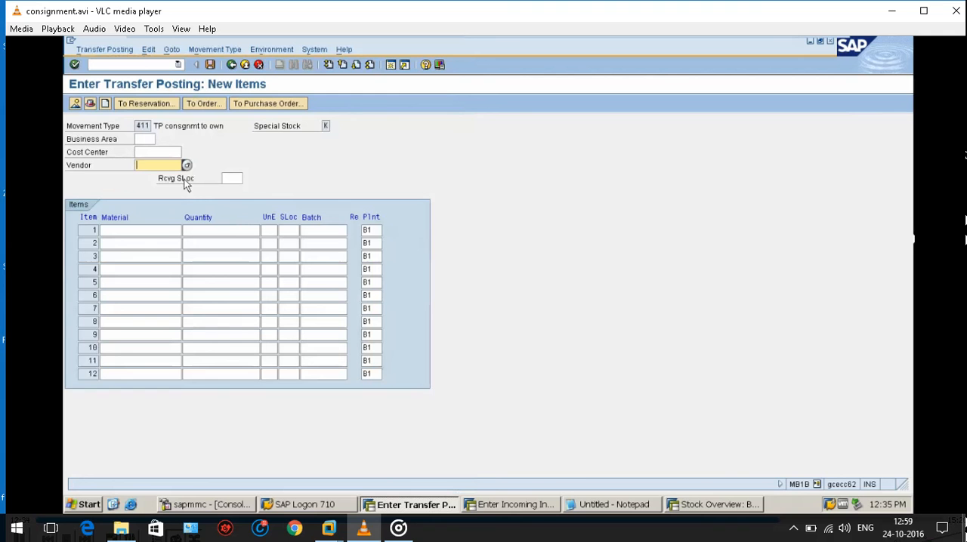
# Enter MEDIATEK as the vendor of the transfer posting and continue to the item list.
pyautogui.write('M')
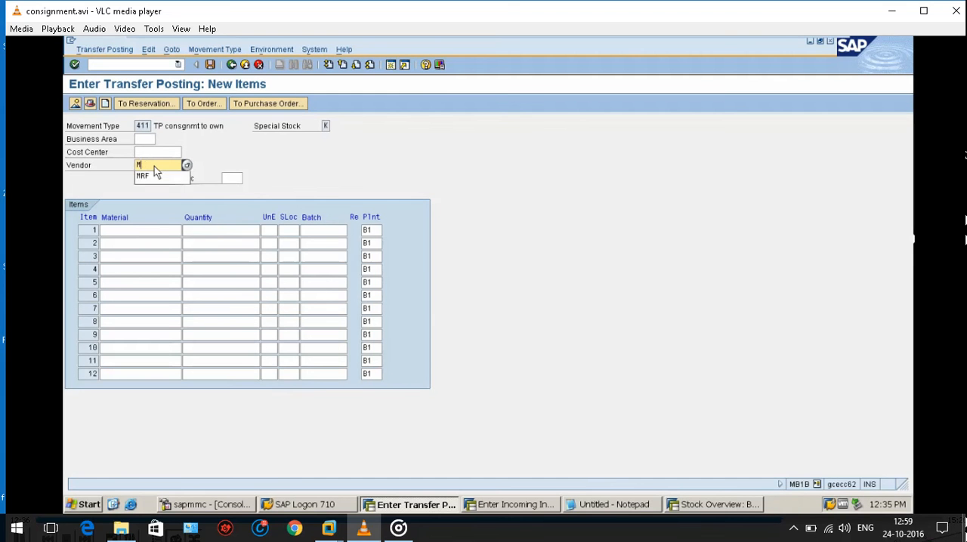
pyautogui.write('EDIATEK')
pyautogui.press('Return')
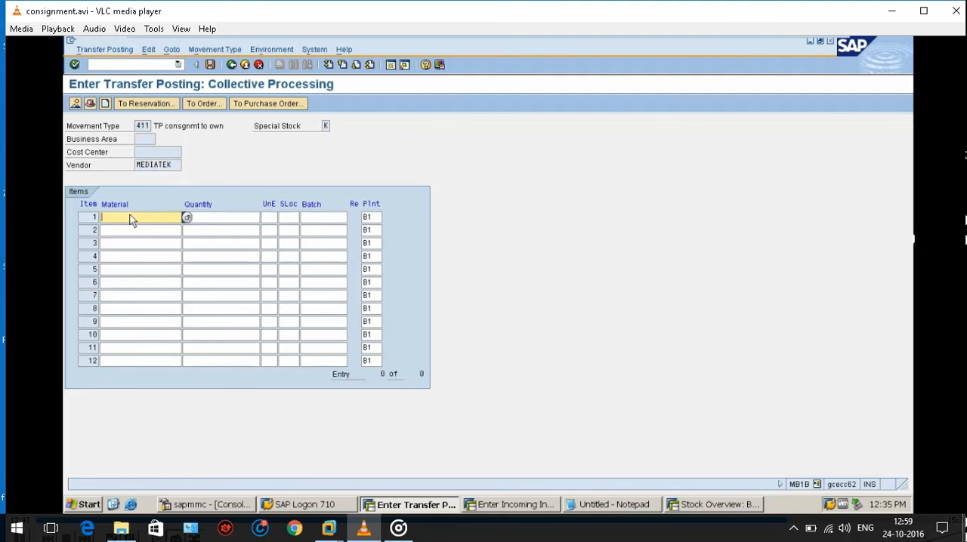
# Fill the first transfer item with material CHIP, quantity 20 and storage location 100, and confirm it.
pyautogui.write('CHIP')
pyautogui.click(225, 221)
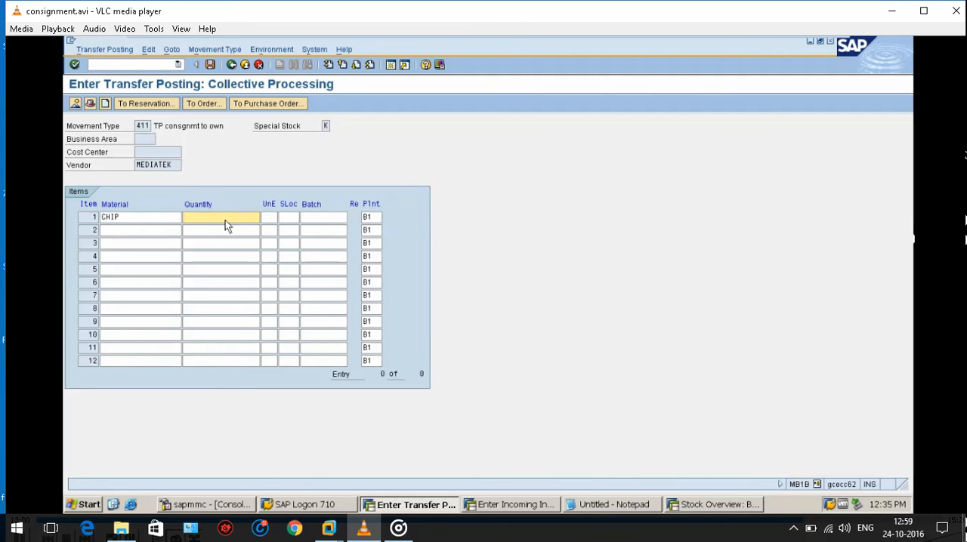
pyautogui.write('20')
pyautogui.click(289, 220)
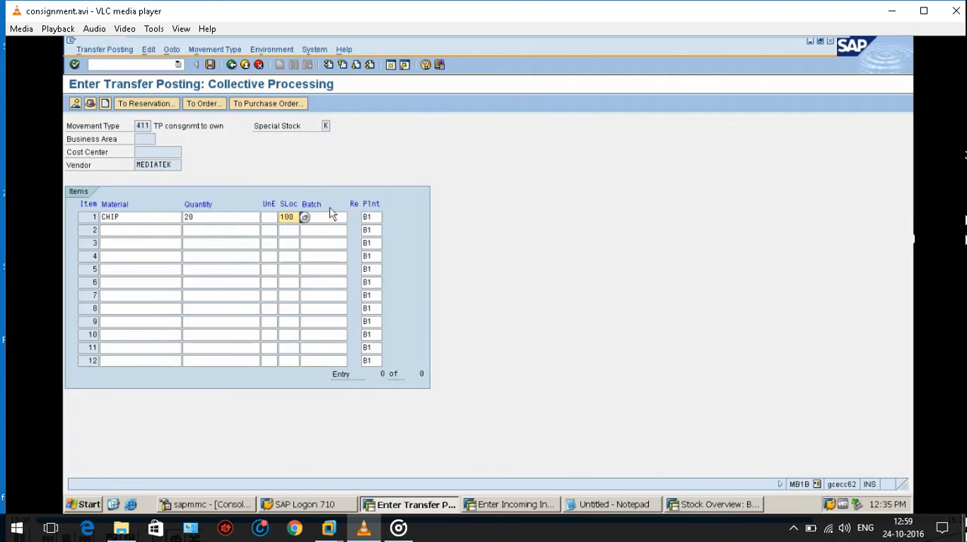
pyautogui.press('Return')
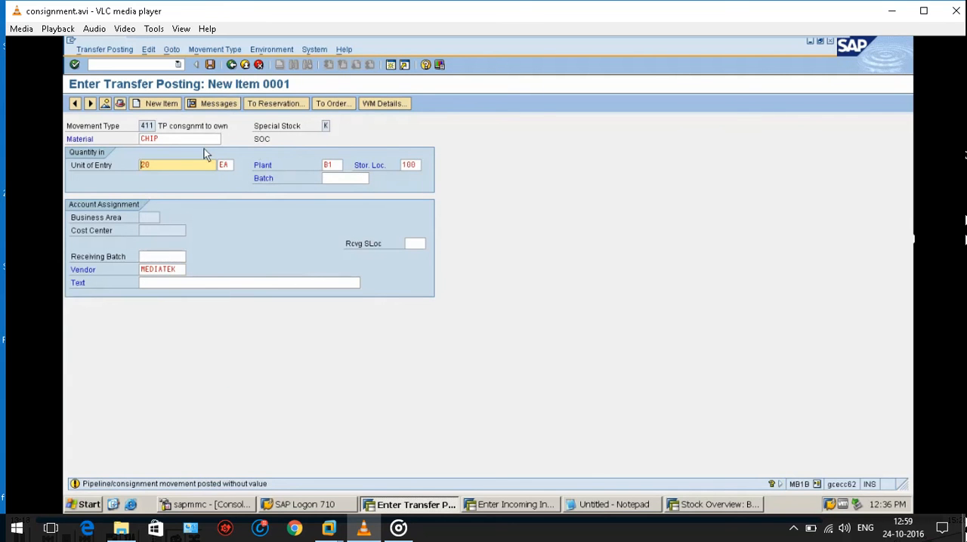
# Confirm and post the transfer posting, and refresh the stock overview of material CHIP.
pyautogui.press('Return')
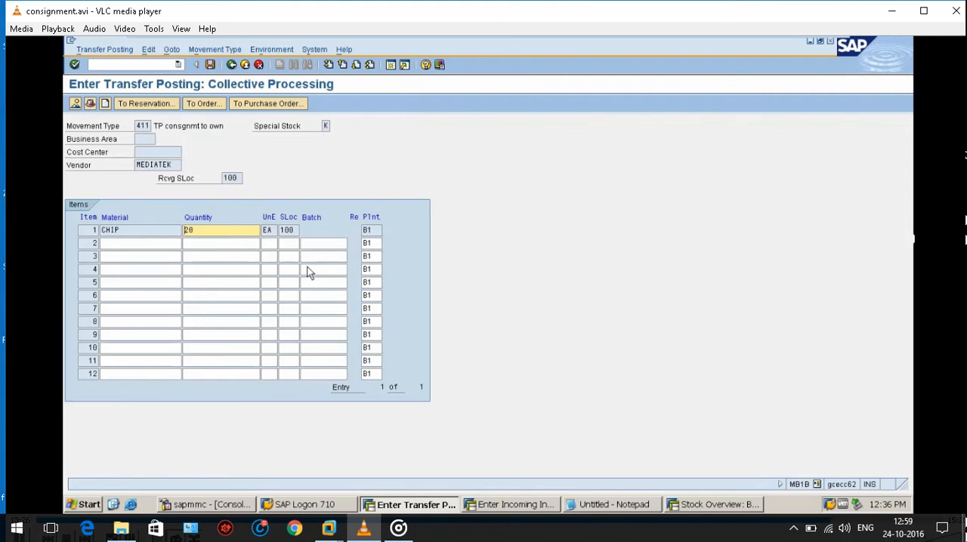
pyautogui.click(211, 66)
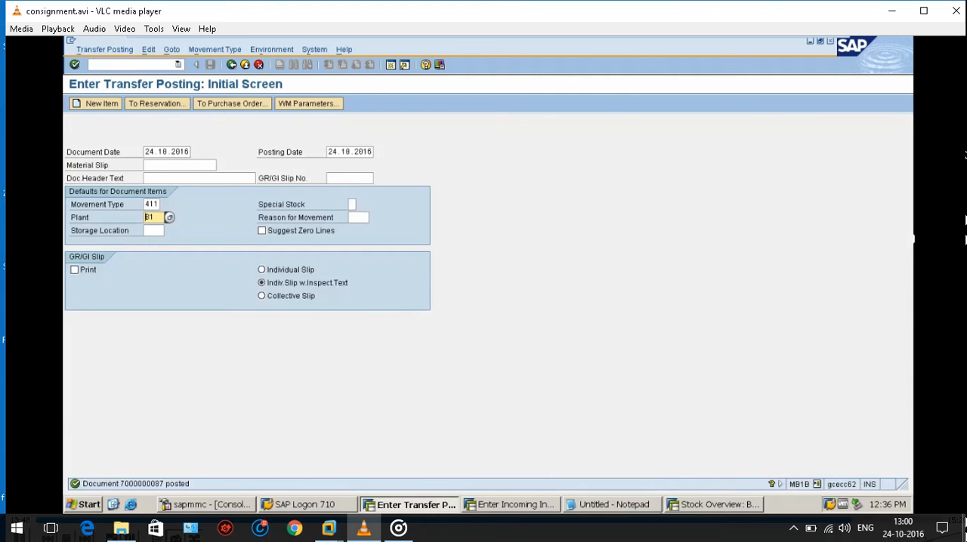
pyautogui.click(681, 508)
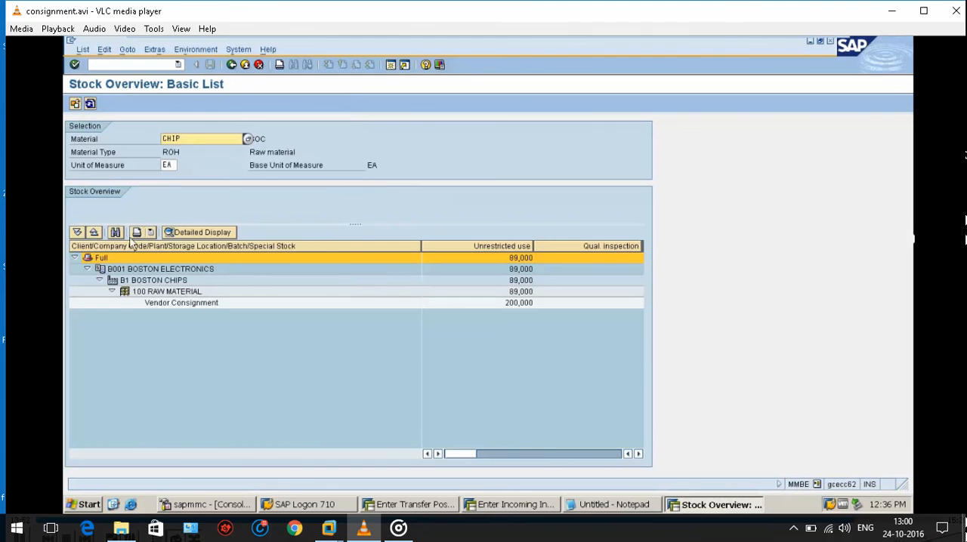
pyautogui.click(90, 105)
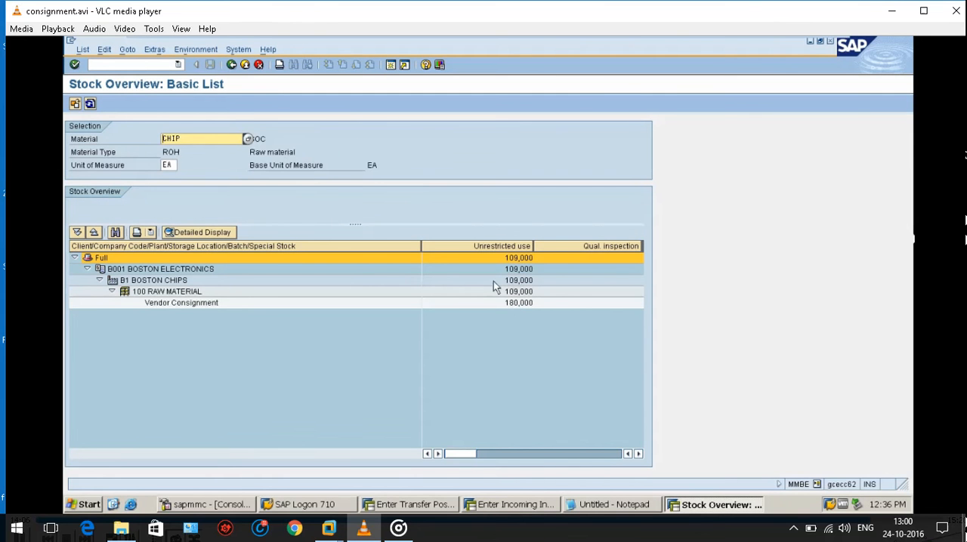
# Start transaction MRKO in the stock overview session to open the consignment and pipeline settlement.
pyautogui.click(156, 66)
pyautogui.write('/')
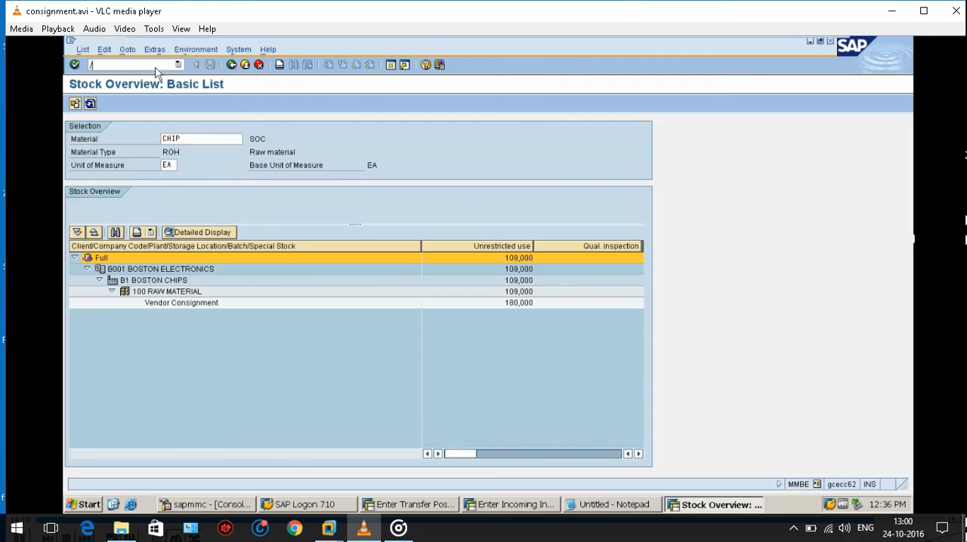
pyautogui.write('N')
pyautogui.write('MRKO')
pyautogui.press('Return')
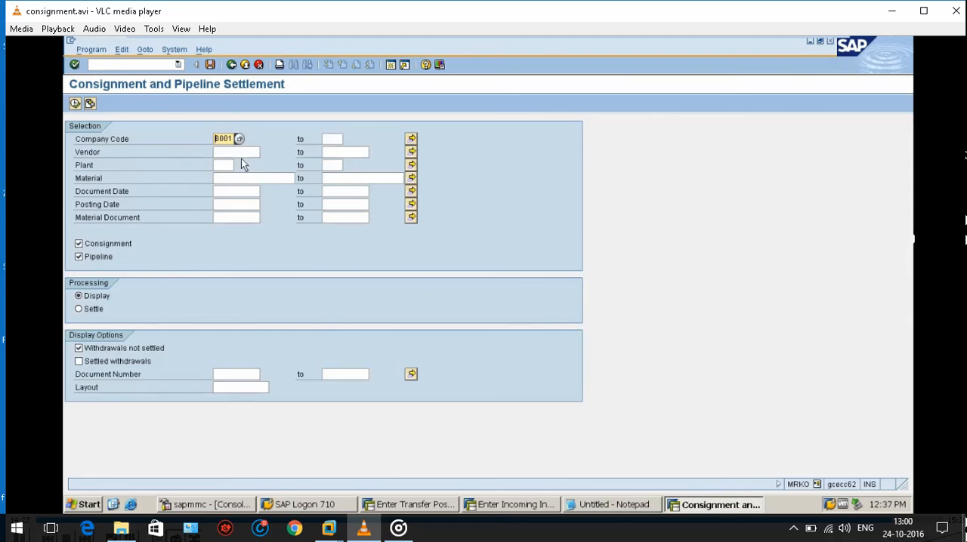
# Enter MEDIATEK as the vendor for company code B001 and display its unsettled withdrawals.
pyautogui.write('ME')
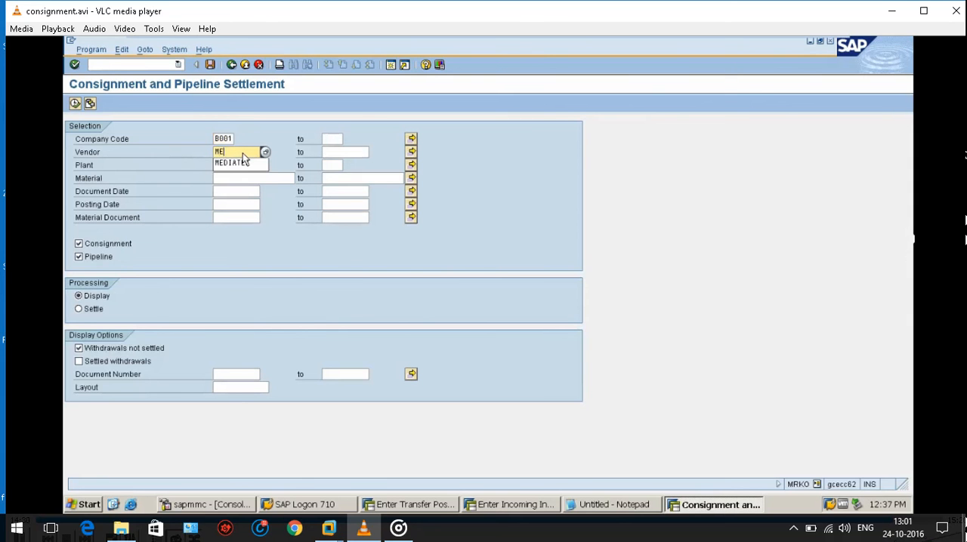
pyautogui.write('DIATEK')
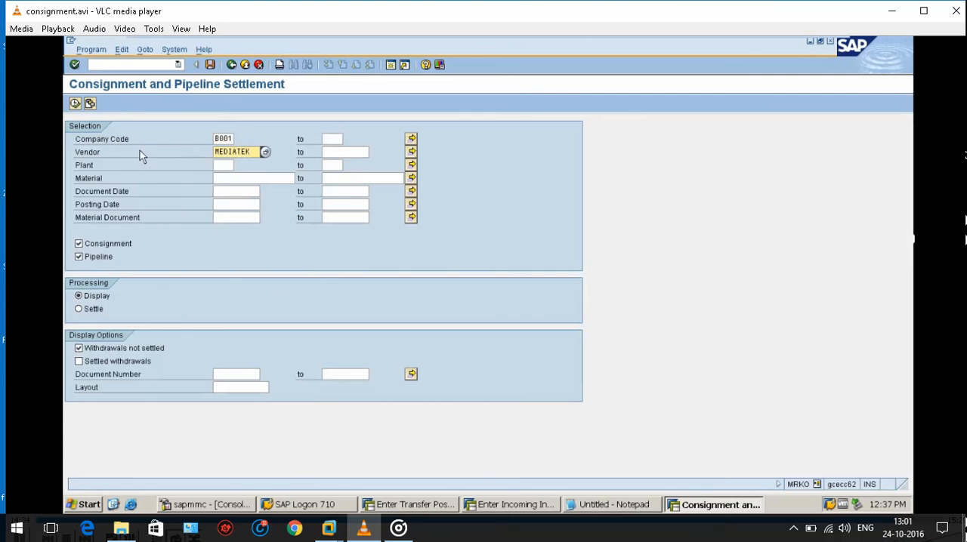
pyautogui.click(74, 104)
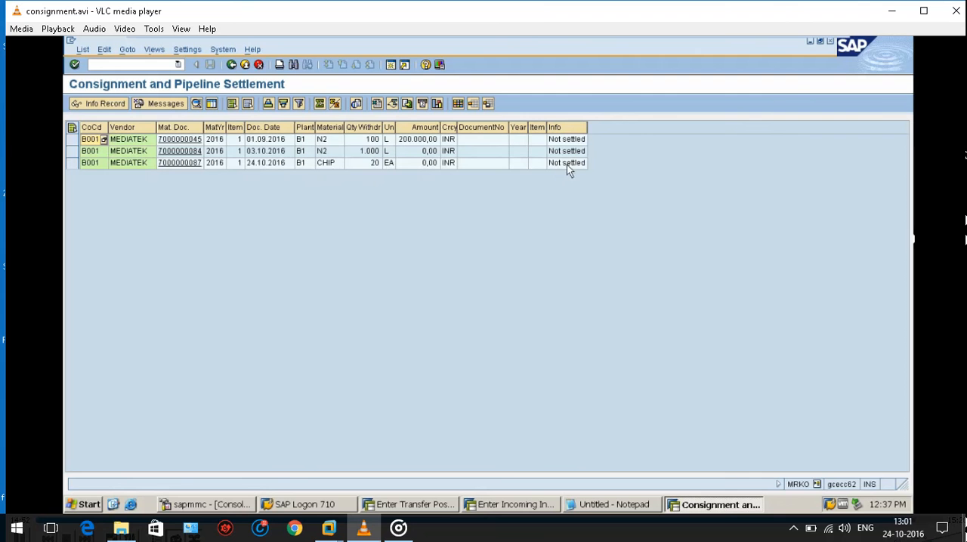
# Return to the settlement selection, choose Settle processing, exclude pipeline withdrawals and run the consignment settlement for MEDIATEK.
pyautogui.click(231, 66)
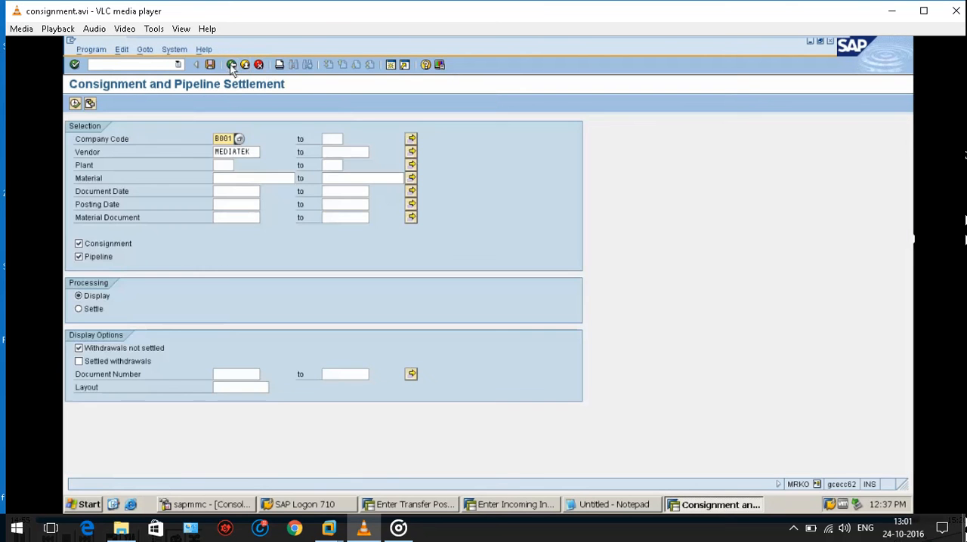
pyautogui.click(79, 309)
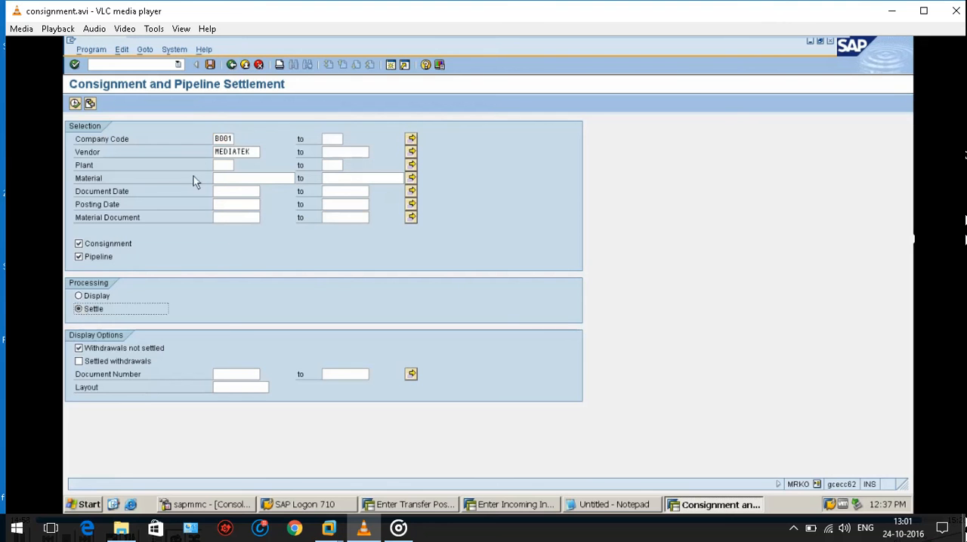
pyautogui.click(79, 257)
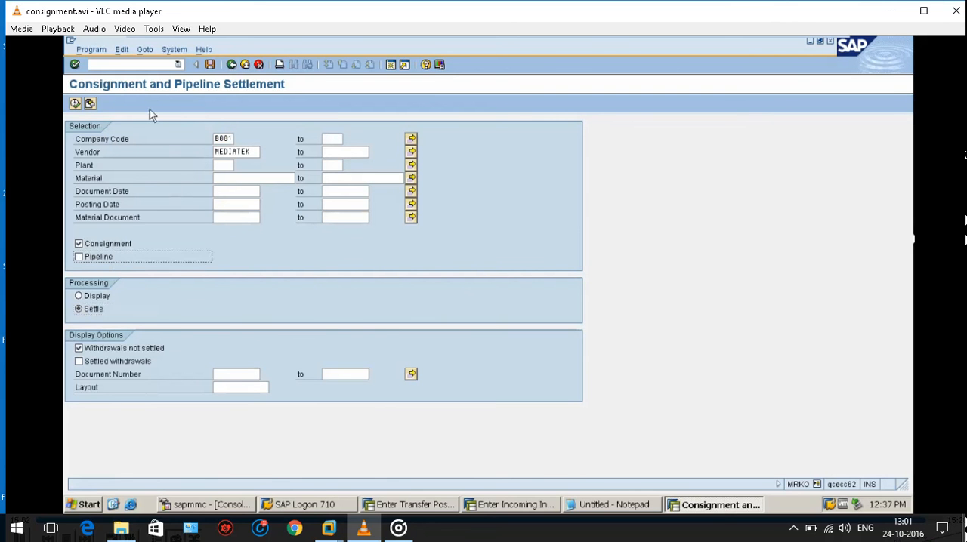
pyautogui.click(75, 104)
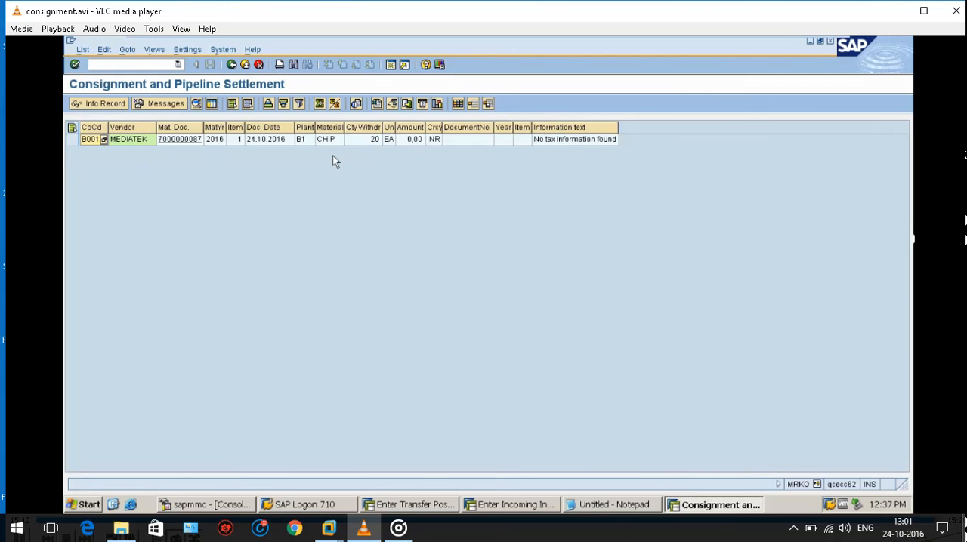
pyautogui.moveTo(777, 37)
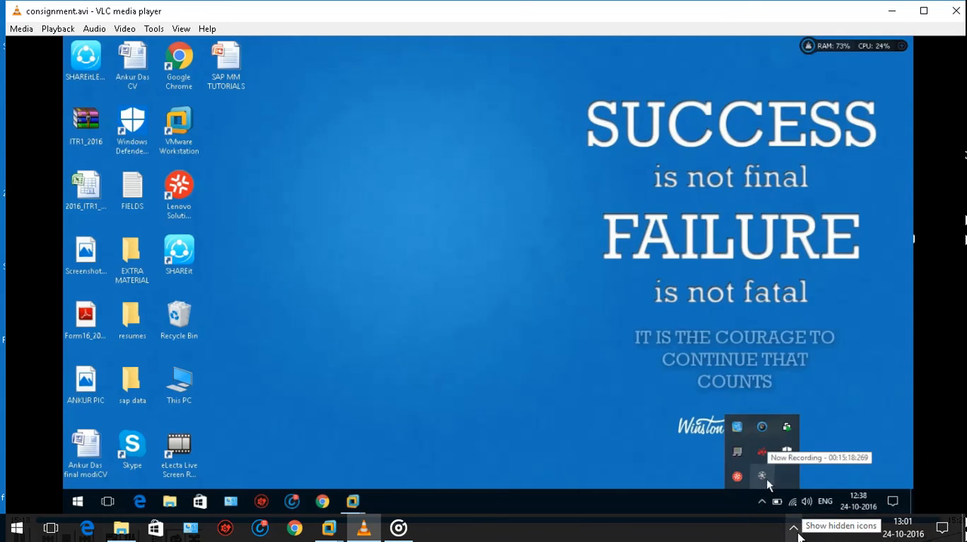
pyautogui.click(793, 529)
pyautogui.click(823, 474)
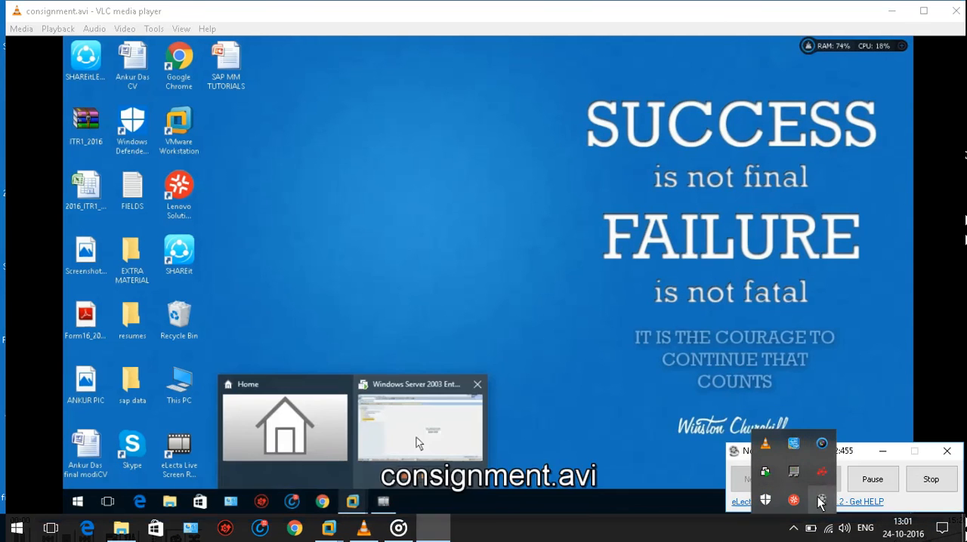